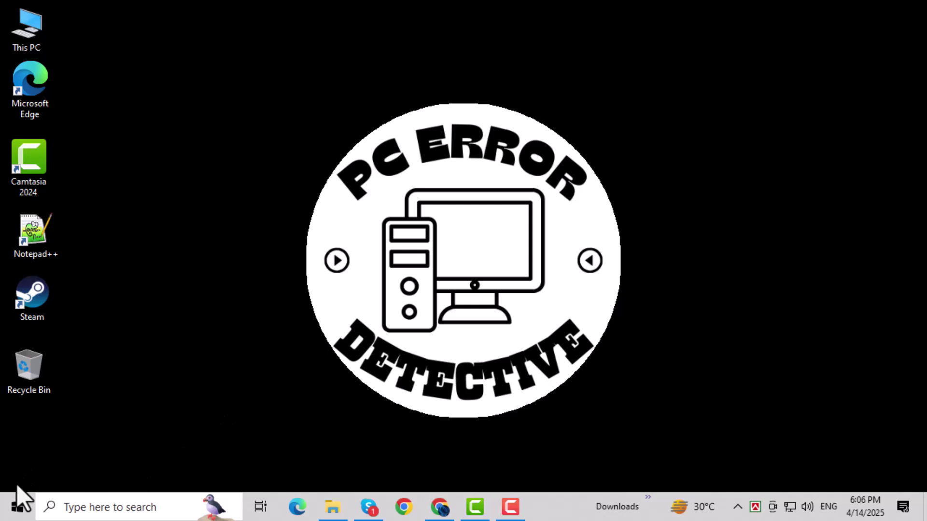
- Open Windows Settings from Start and go to Network & Internet
{"action": "left_click", "coordinate": [17, 507]}
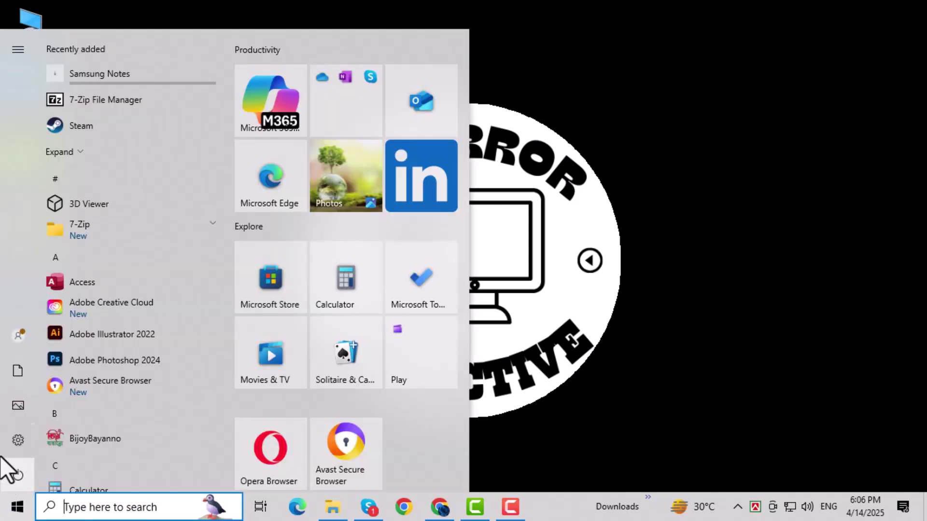
{"action": "left_click", "coordinate": [13, 443]}
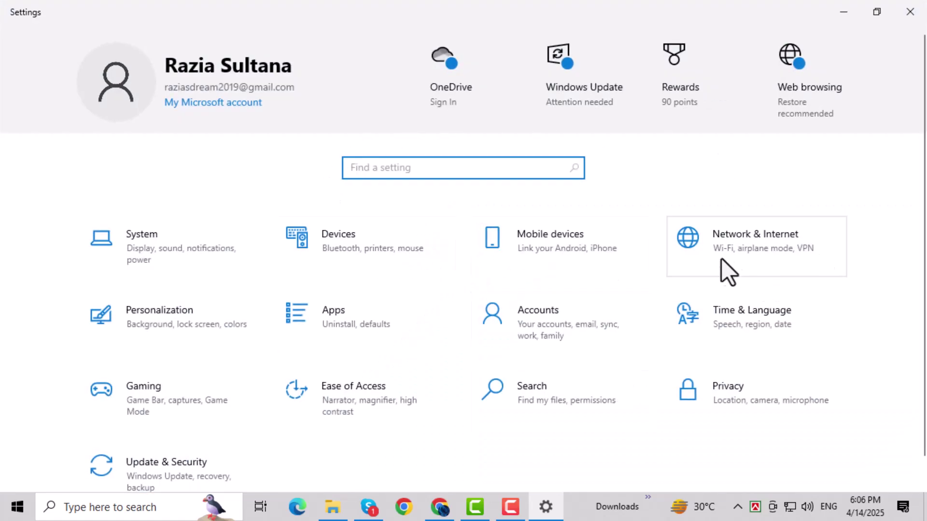
{"action": "left_click", "coordinate": [738, 251]}
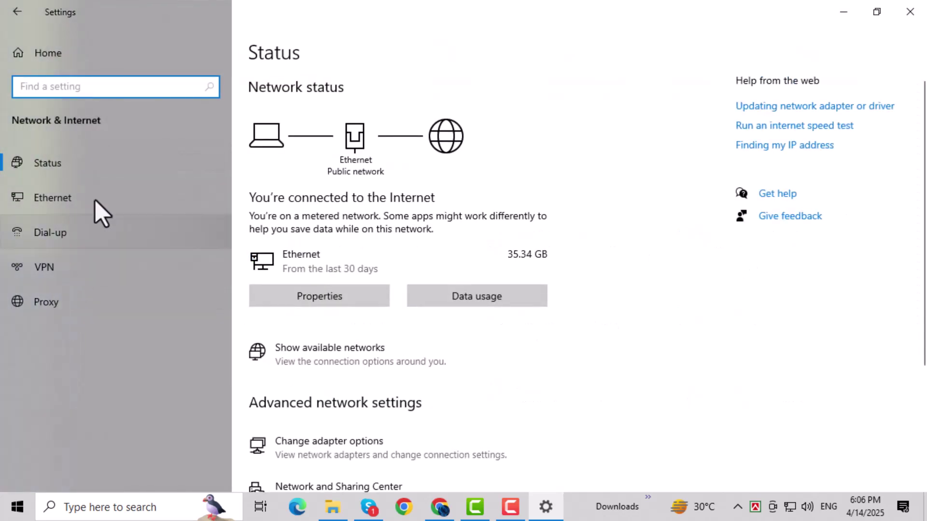
- On the Proxy page, leave 'Use a proxy server' Off after toggling it, then close Settings
{"action": "left_click", "coordinate": [58, 310]}
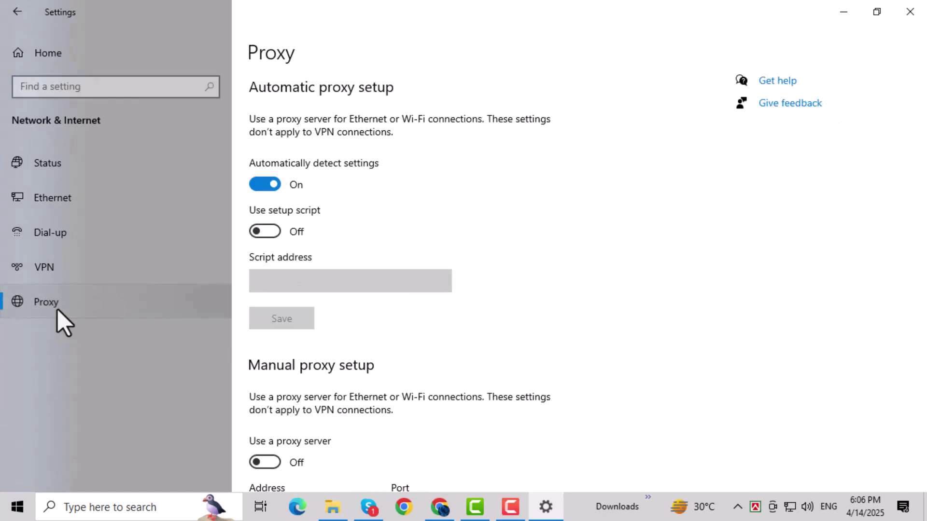
{"action": "scroll", "coordinate": [331, 203], "scroll_direction": "down", "scroll_amount": 2}
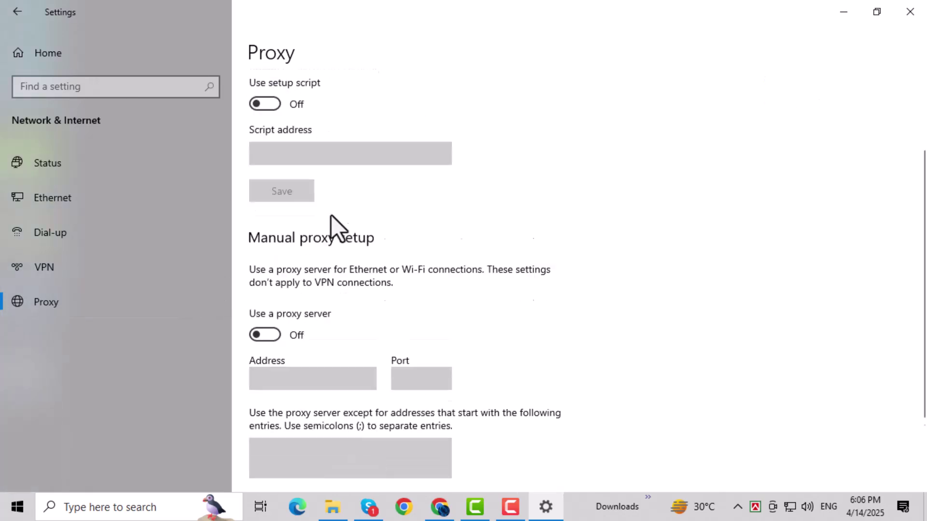
{"action": "scroll", "coordinate": [333, 268], "scroll_direction": "down", "scroll_amount": 2}
{"action": "scroll", "coordinate": [352, 377], "scroll_direction": "up", "scroll_amount": 3}
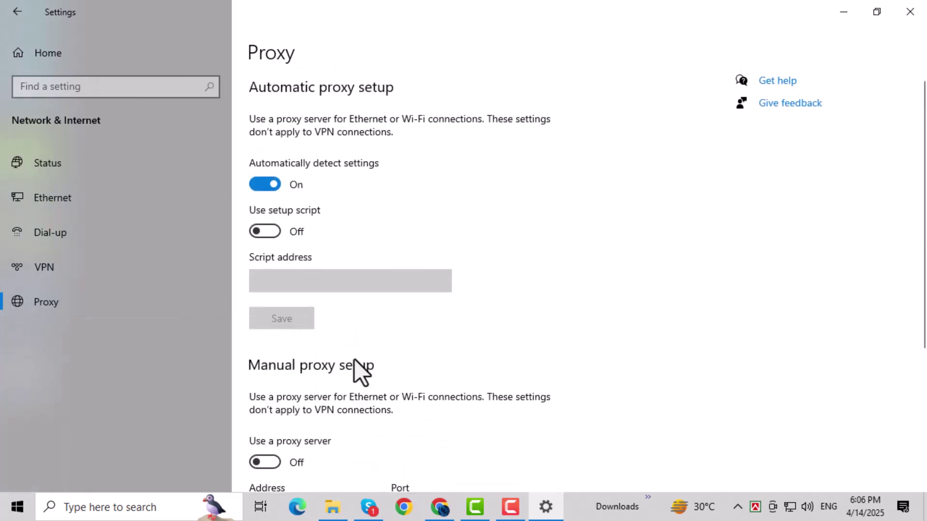
{"action": "scroll", "coordinate": [355, 367], "scroll_direction": "down", "scroll_amount": 3}
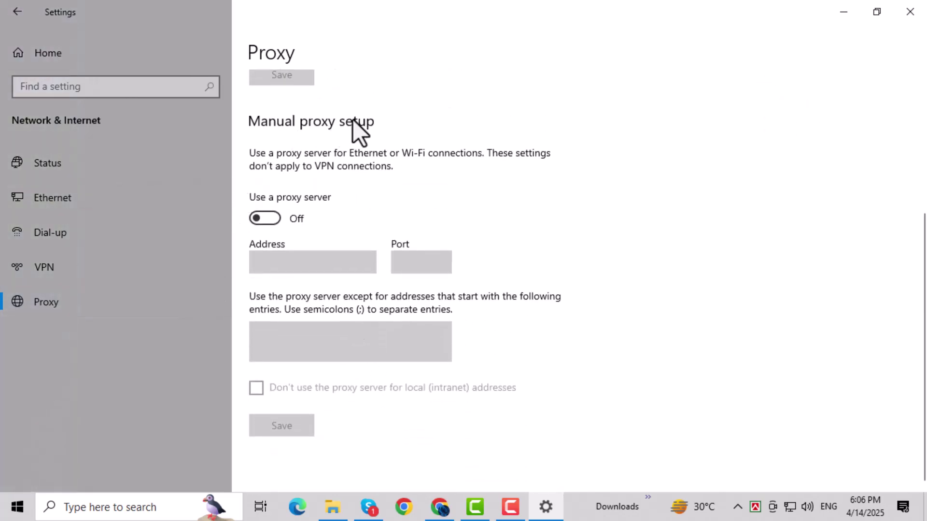
{"action": "left_click", "coordinate": [278, 218]}
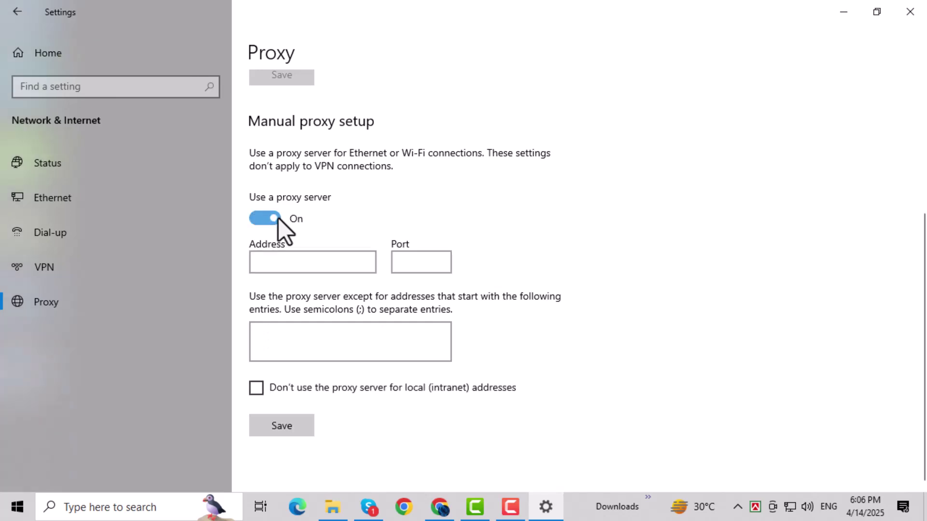
{"action": "left_click", "coordinate": [249, 220]}
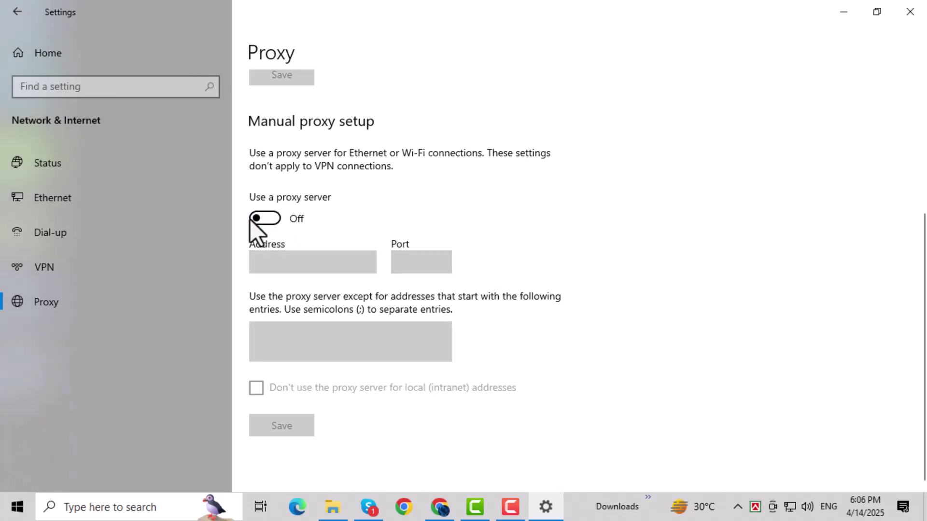
{"action": "left_click", "coordinate": [280, 219]}
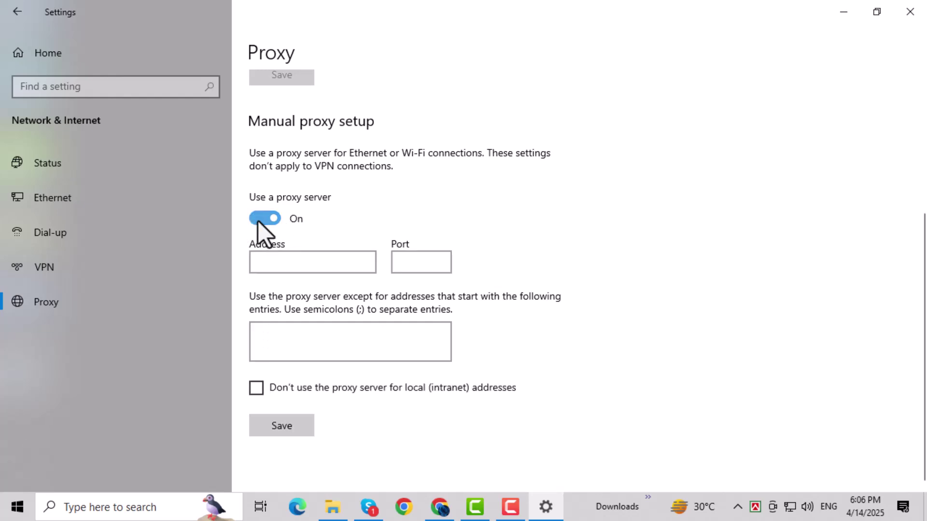
{"action": "left_click", "coordinate": [258, 220]}
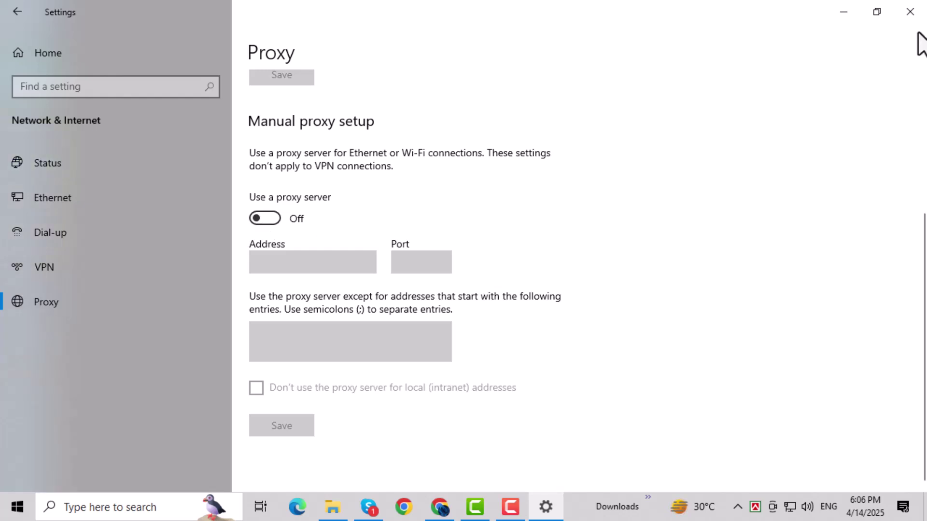
{"action": "left_click", "coordinate": [910, 11]}
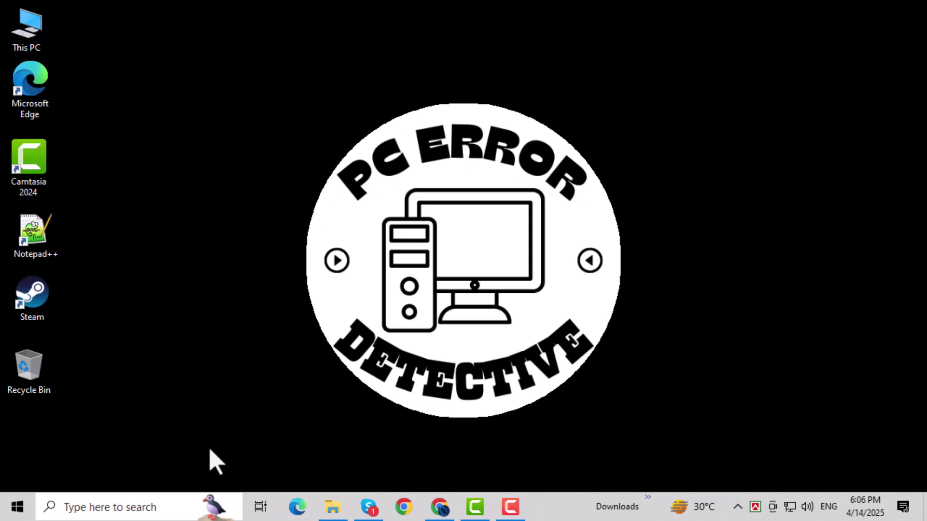
- Start cmd from the Win+R Run box with administrator rights
{"action": "key", "text": "super+r"}
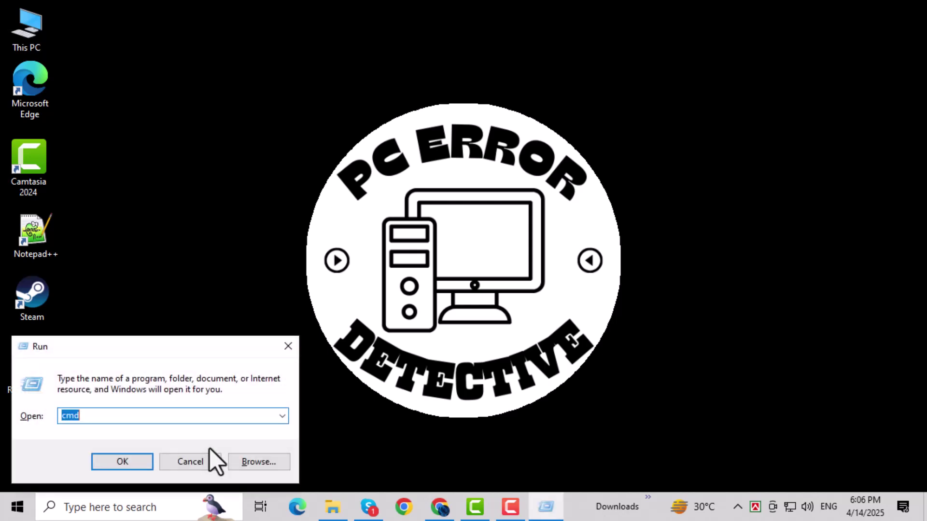
{"action": "key", "text": "Escape"}
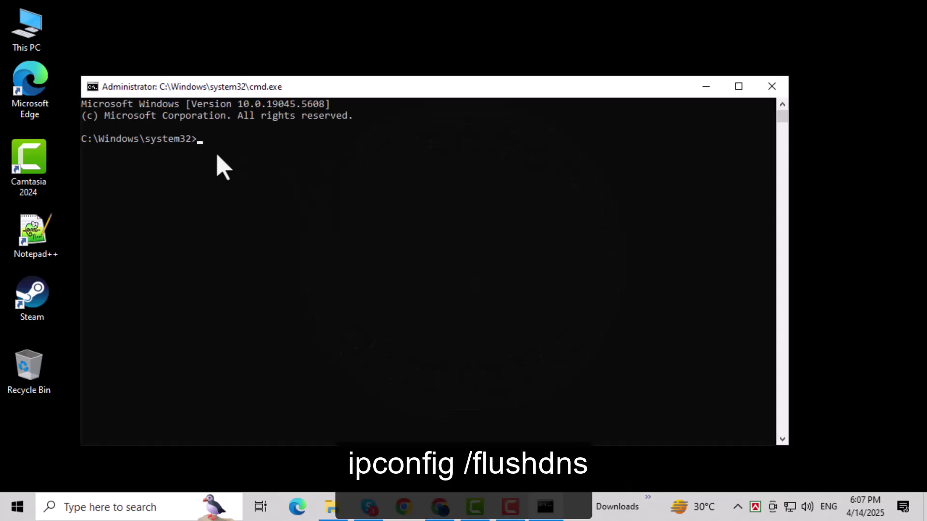
{"action": "type", "text": " ipconfig /flushdns"}
- Run ipconfig /flushdns and select the 'Successfully flushed the DNS Resolver Cache.' line
{"action": "key", "text": "Return"}
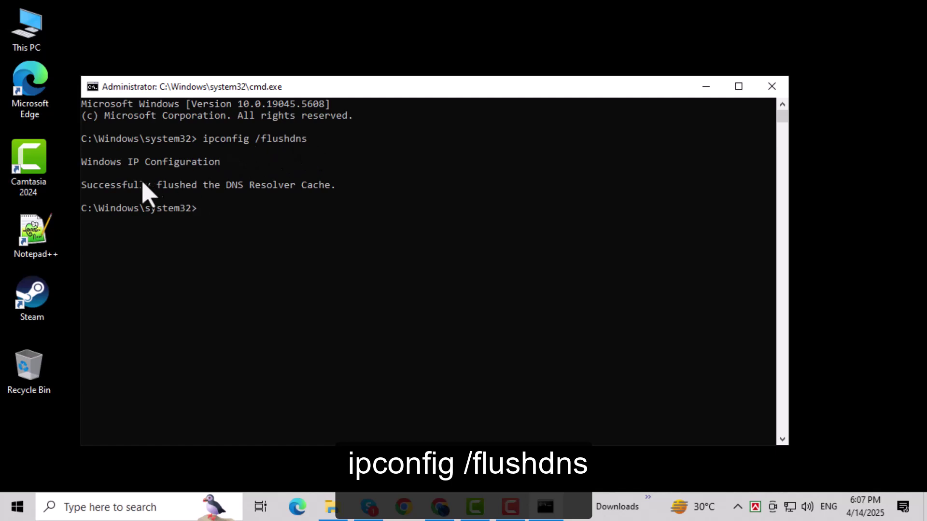
{"action": "left_click_drag", "start_coordinate": [339, 186], "coordinate": [82, 194]}
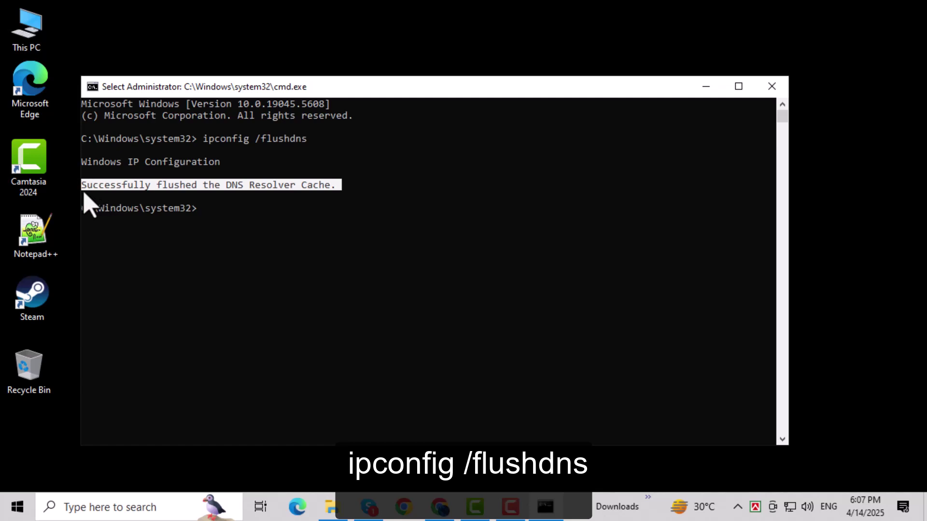